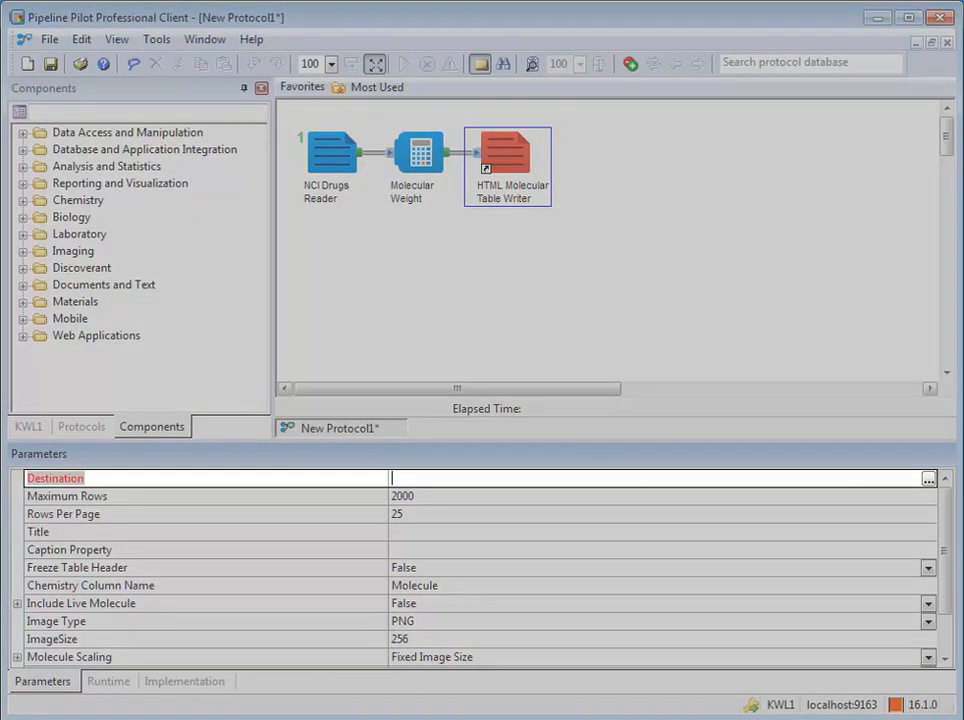
Step: Set the HTML Molecular Table Writer's Destination to $(JobDir)\output.html and its Title to job1writer
{"action": "type", "text": "$(JobDir)\\out"}
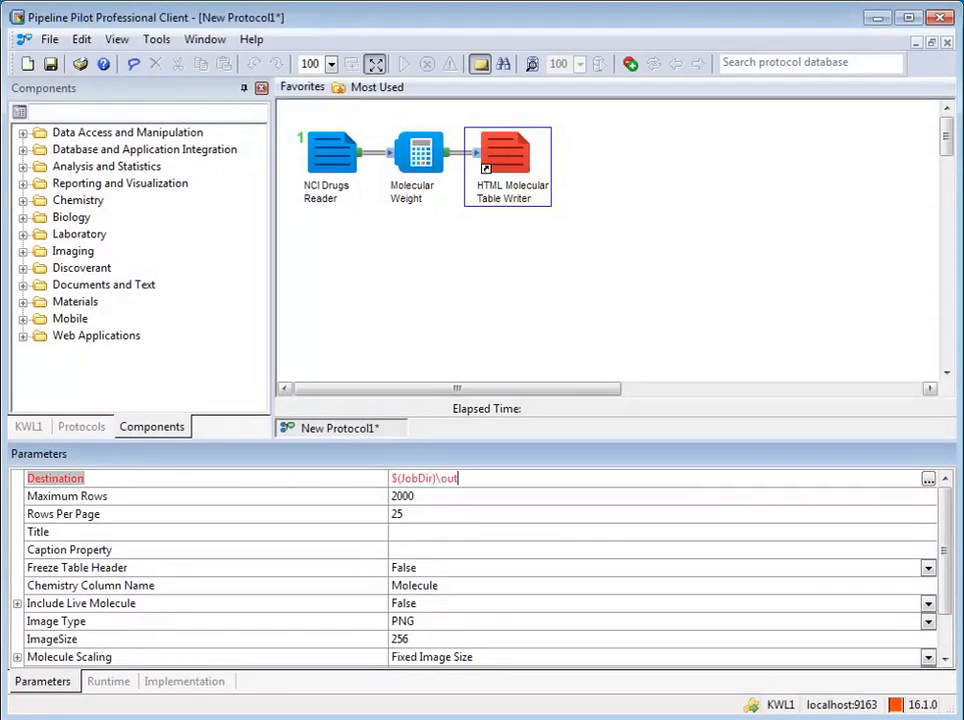
{"action": "type", "text": "put.html"}
{"action": "key", "text": "Return"}
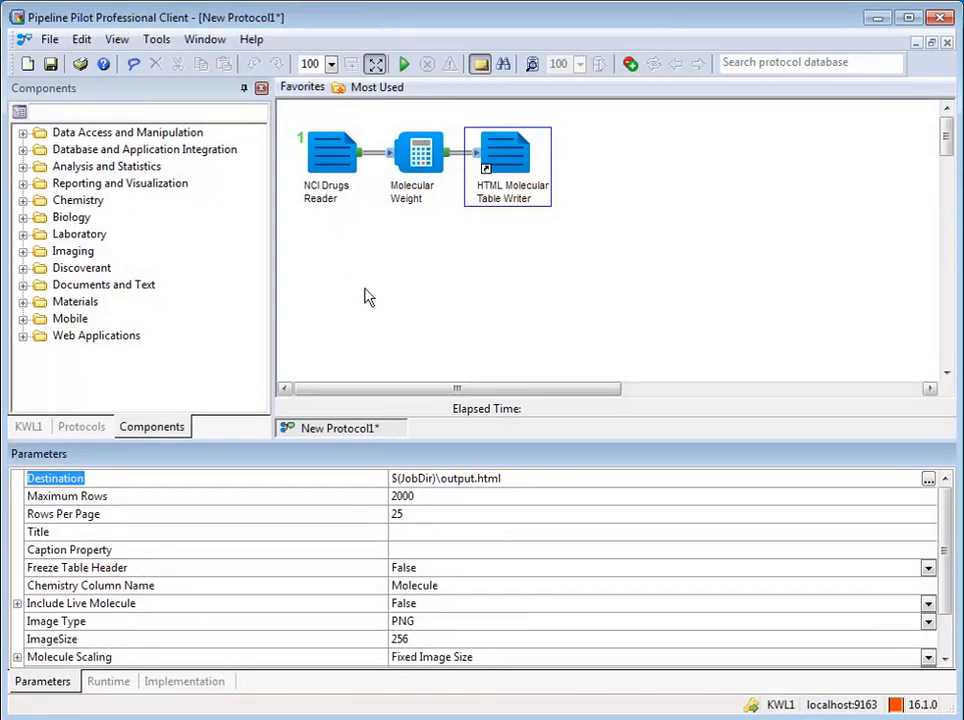
{"action": "left_click", "coordinate": [395, 532]}
{"action": "type", "text": "job1writer"}
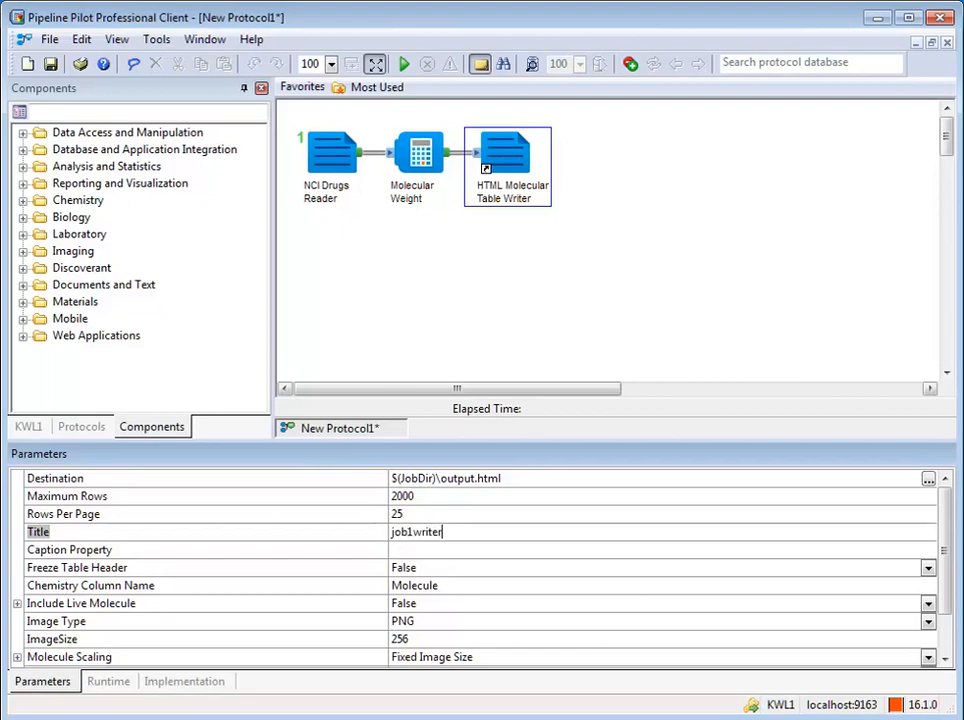
{"action": "key", "text": "Return"}
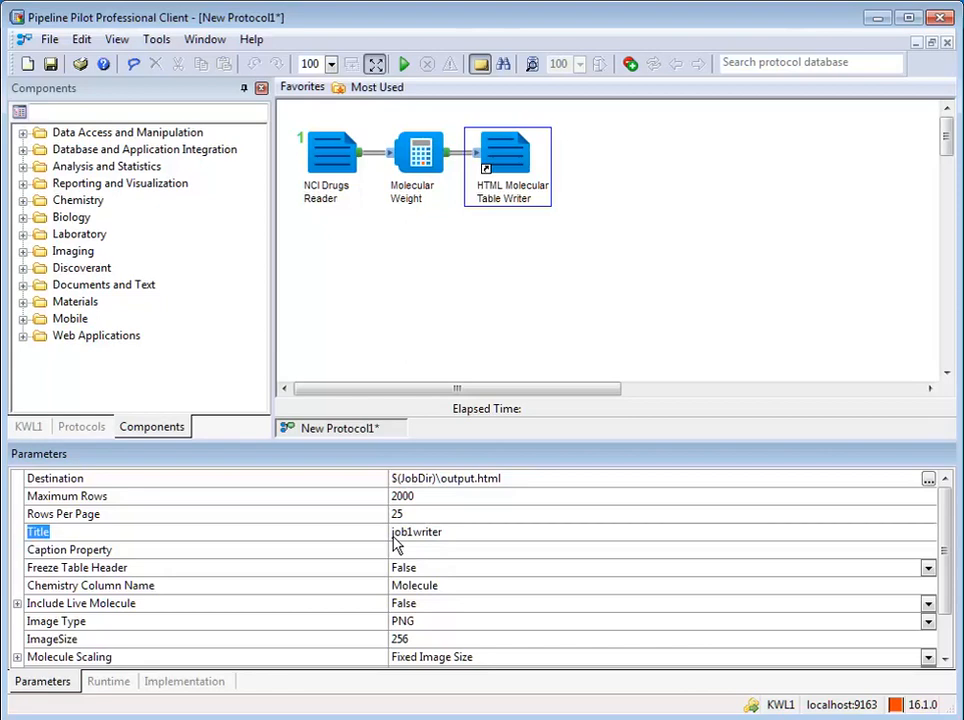
{"action": "left_click", "coordinate": [617, 258]}
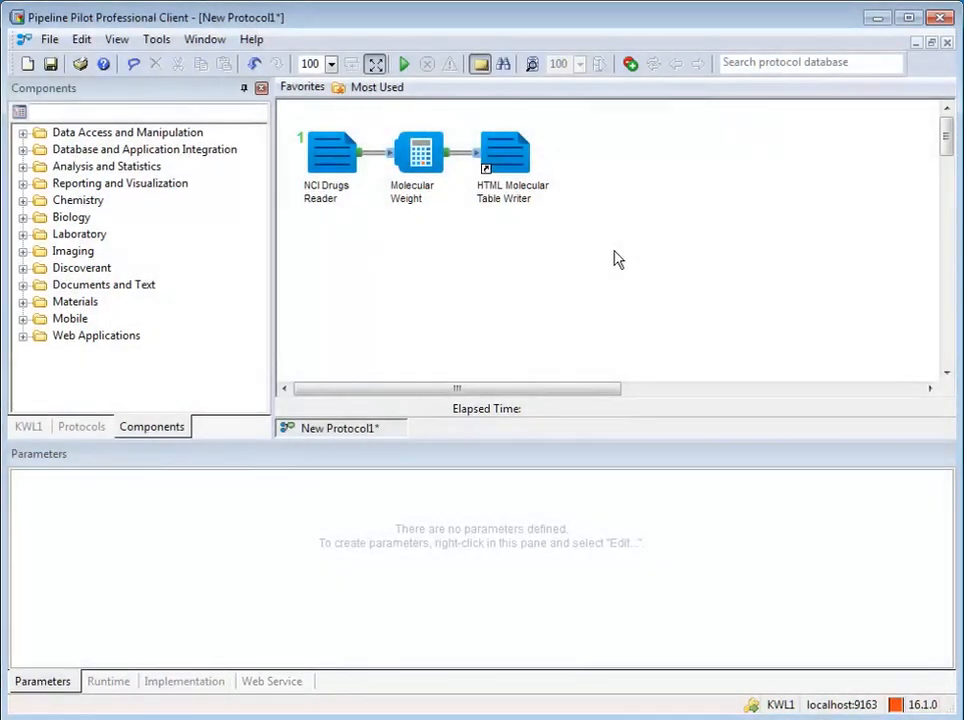
Step: From the Web Service settings, open the protocol's parameter editor on its Promote page
{"action": "left_click", "coordinate": [275, 685]}
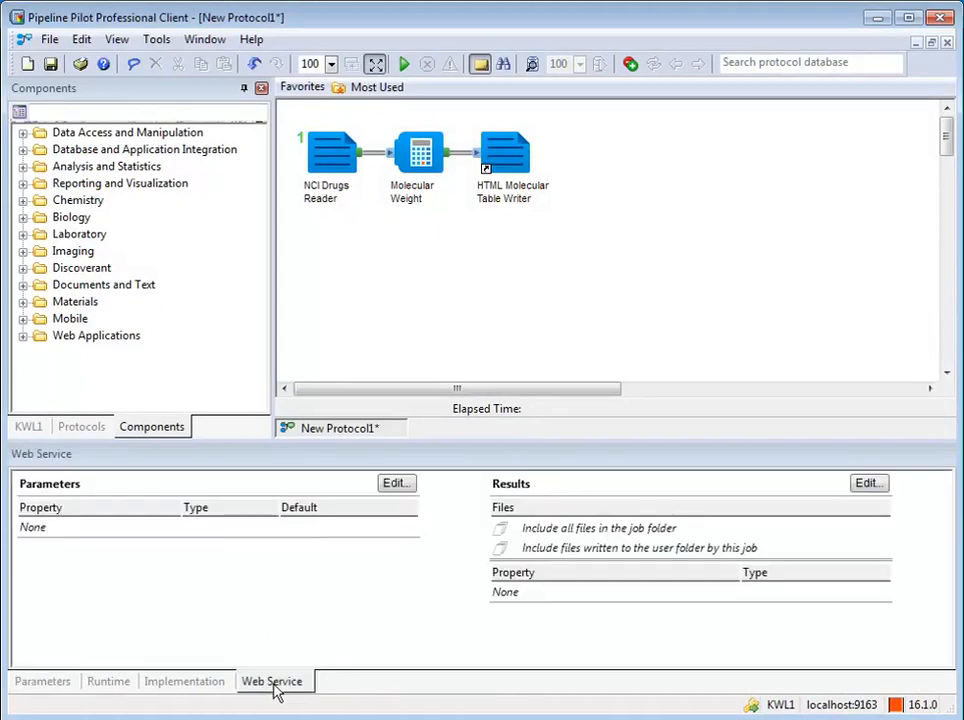
{"action": "left_click", "coordinate": [395, 484]}
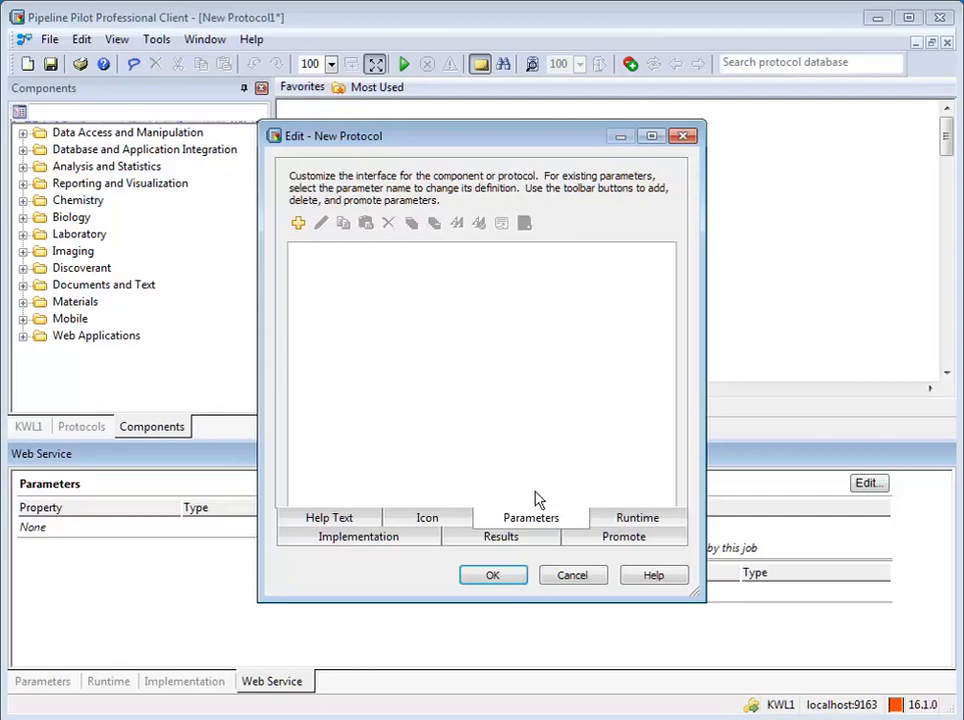
{"action": "left_click", "coordinate": [613, 543]}
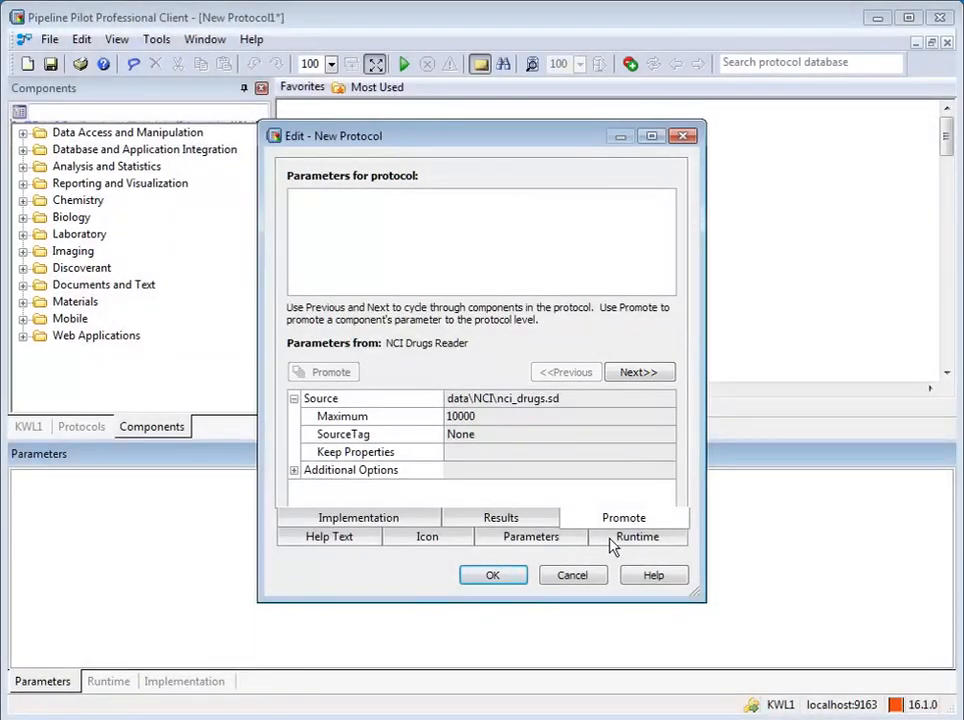
Step: Promote the NCI Drugs Reader's Maximum parameter as MaxToSearch and apply the change
{"action": "left_click", "coordinate": [389, 423]}
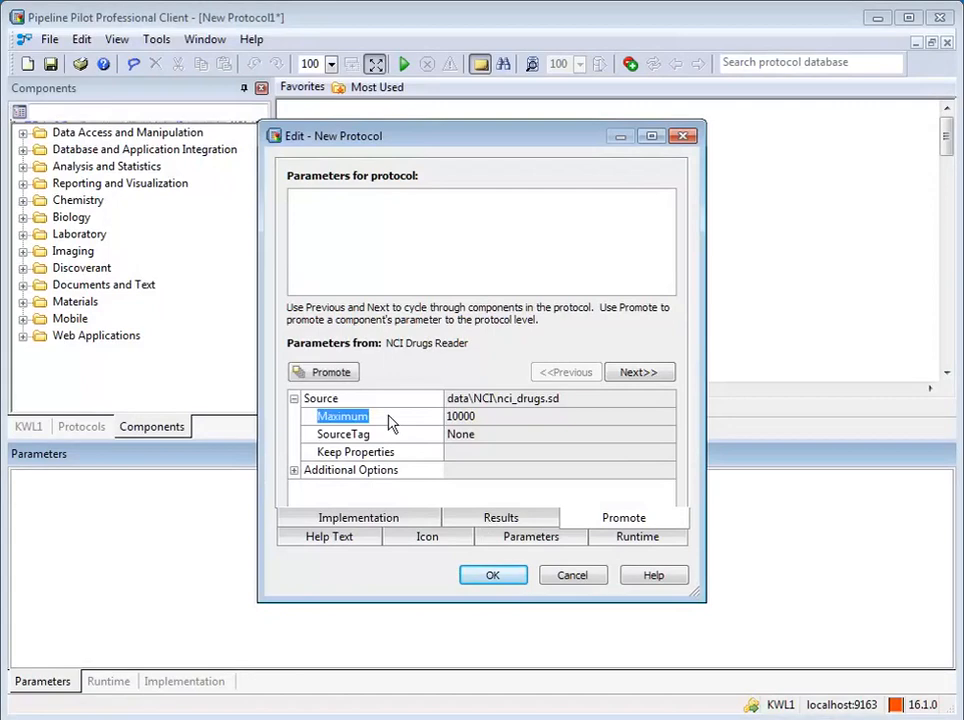
{"action": "left_click", "coordinate": [323, 374]}
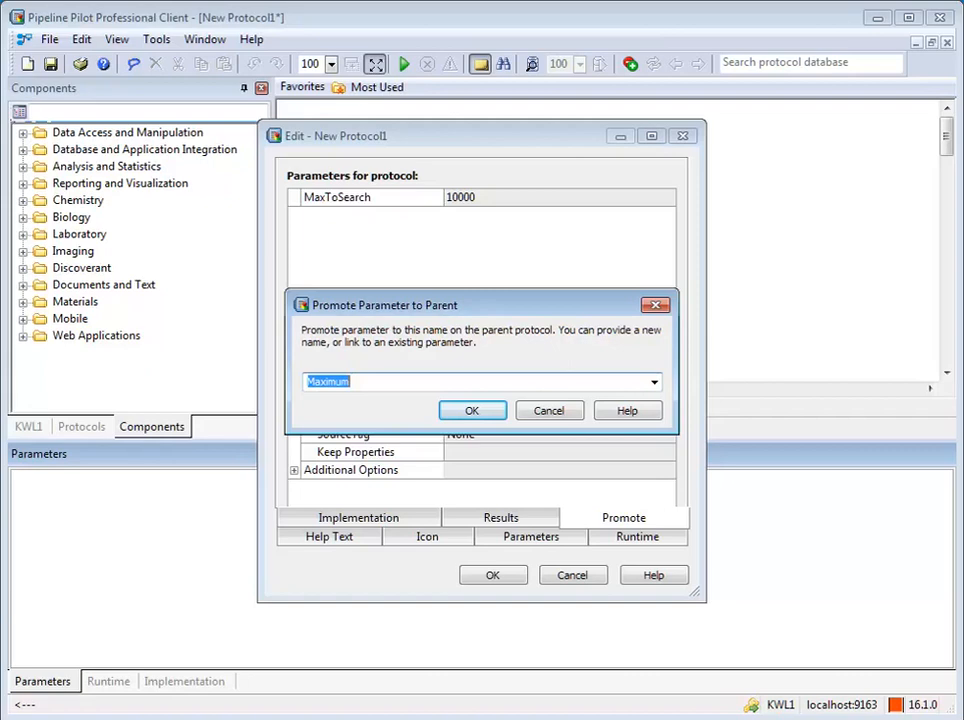
{"action": "type", "text": "MaxToSearch"}
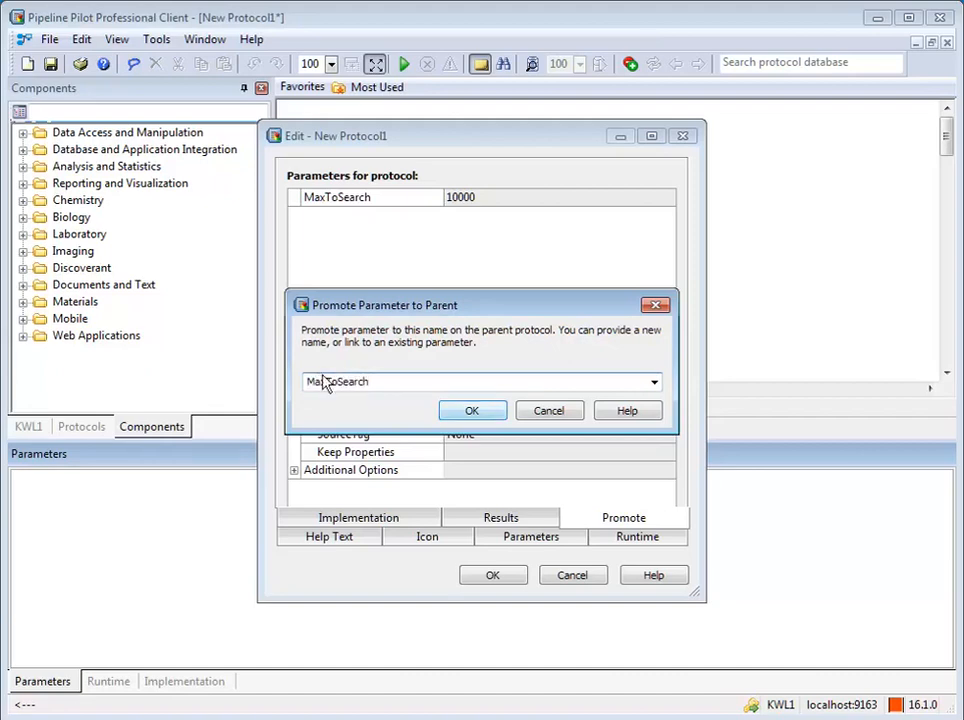
{"action": "left_click", "coordinate": [471, 417]}
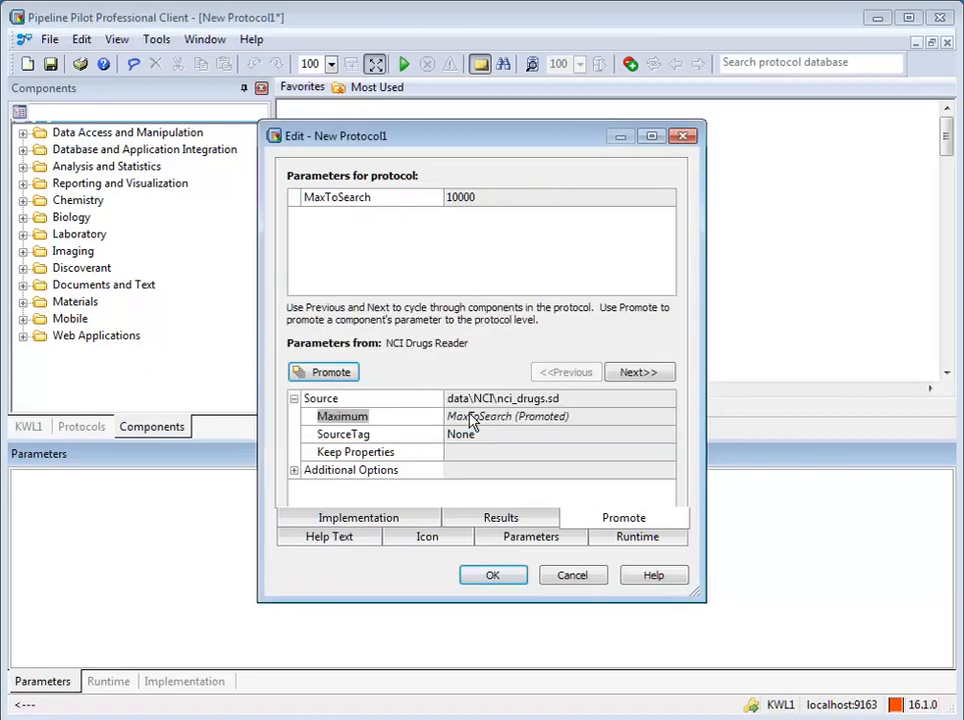
{"action": "left_click", "coordinate": [492, 577]}
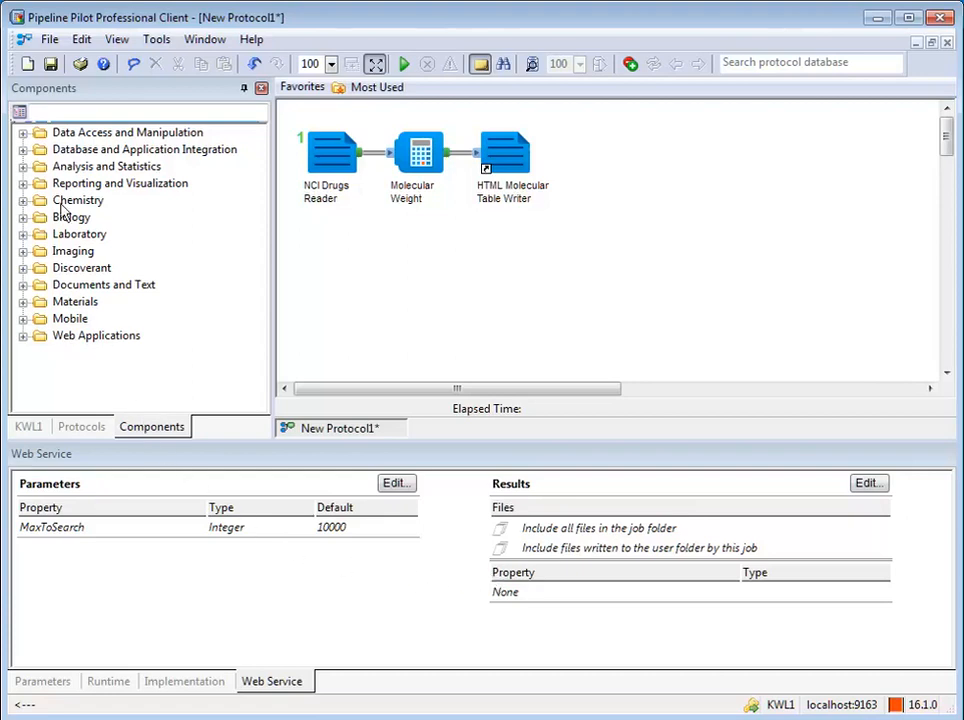
Step: Save the protocol as 'Maximum' in the Protocols\Web Services folder
{"action": "left_click", "coordinate": [49, 41]}
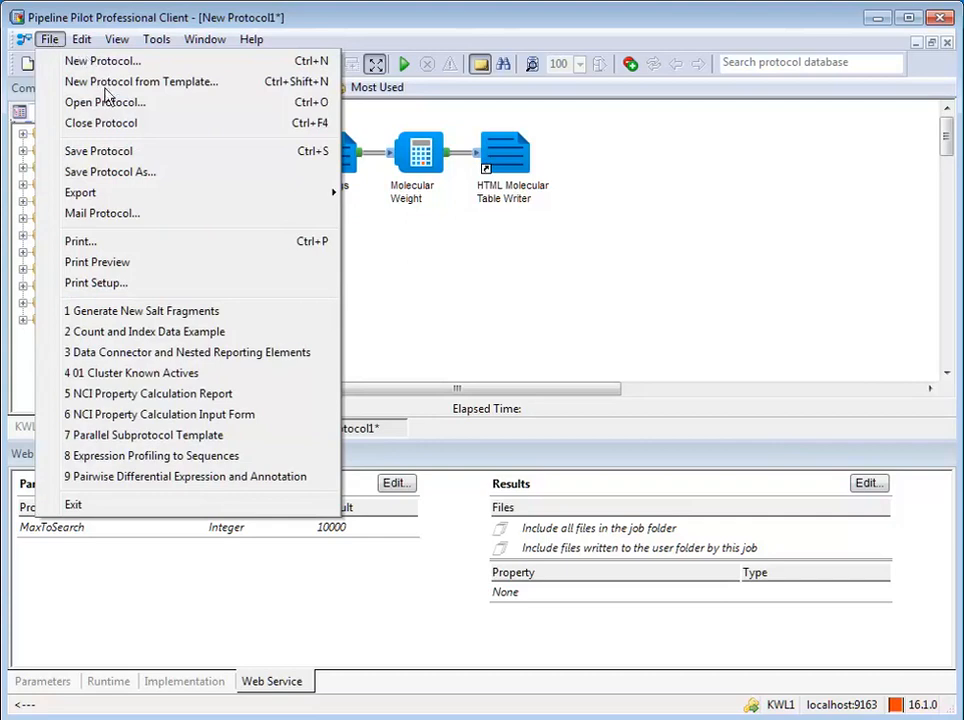
{"action": "left_click", "coordinate": [95, 174]}
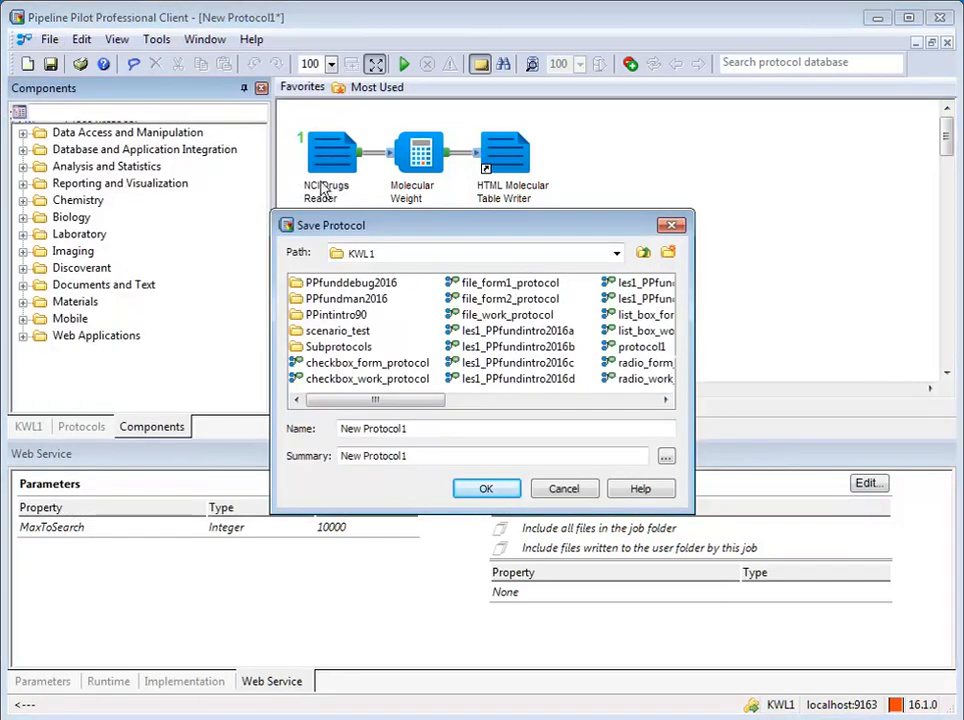
{"action": "left_click", "coordinate": [616, 255]}
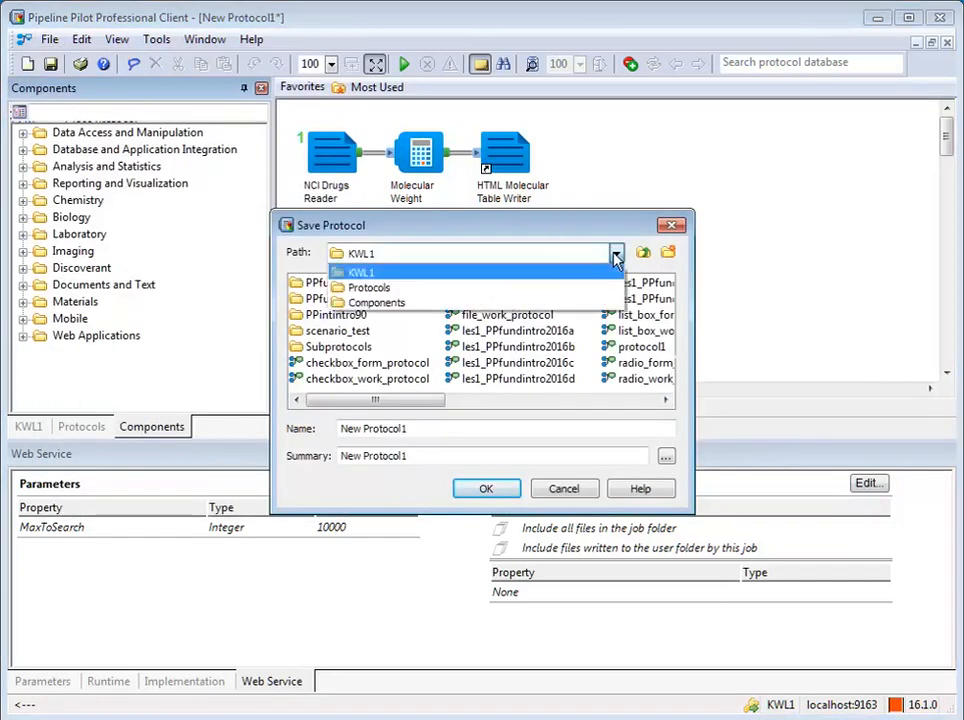
{"action": "left_click", "coordinate": [390, 289]}
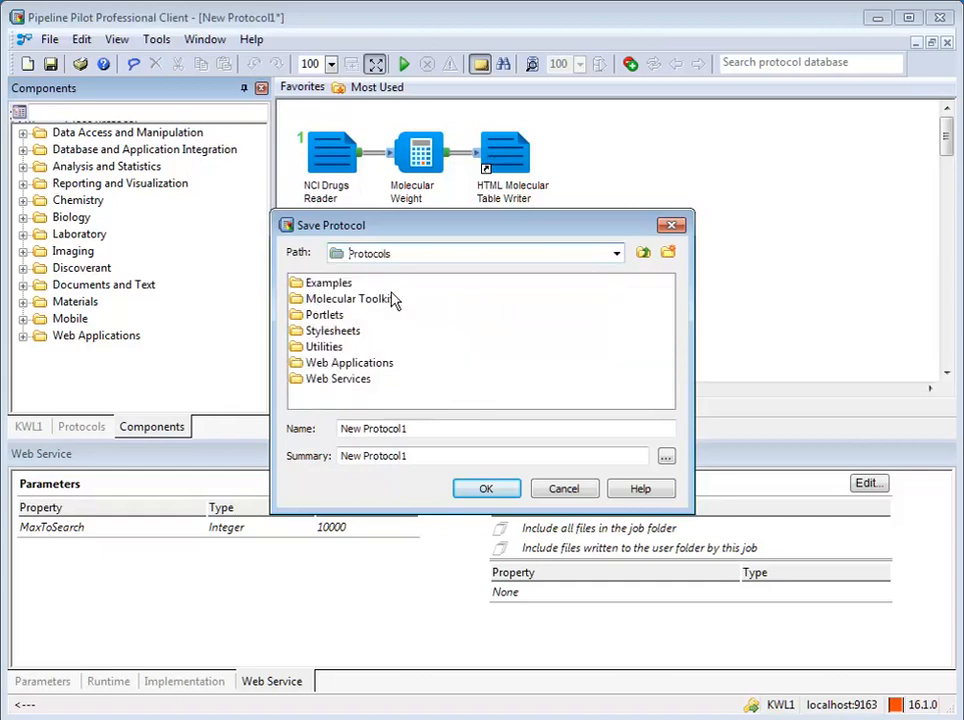
{"action": "double_click", "coordinate": [337, 379]}
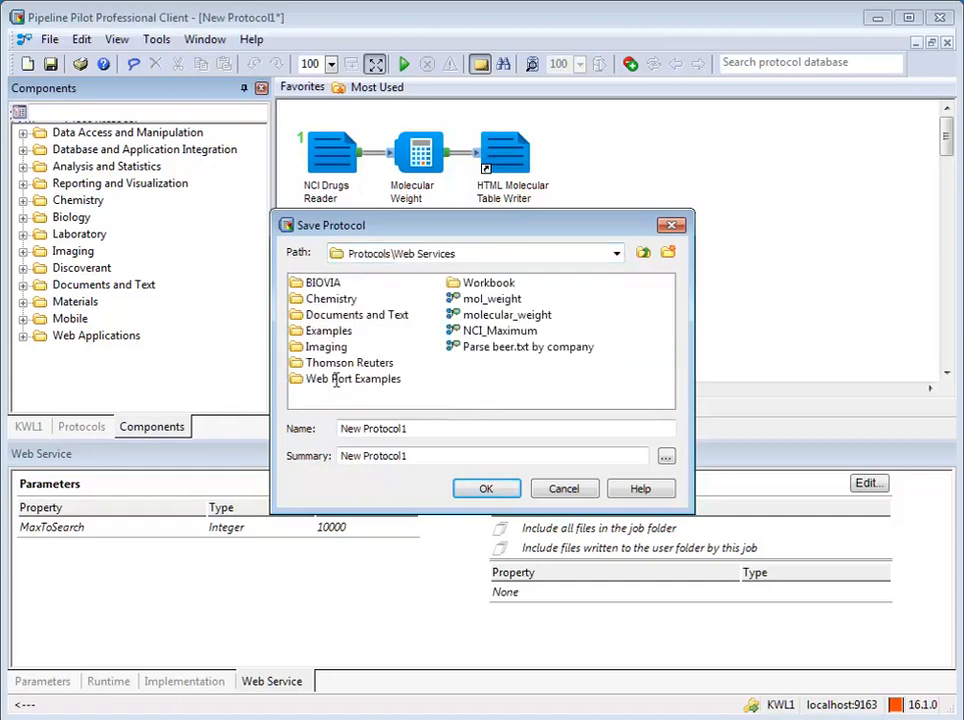
{"action": "left_click", "coordinate": [421, 428]}
{"action": "key", "text": "ctrl+a"}
{"action": "type", "text": "Maximum"}
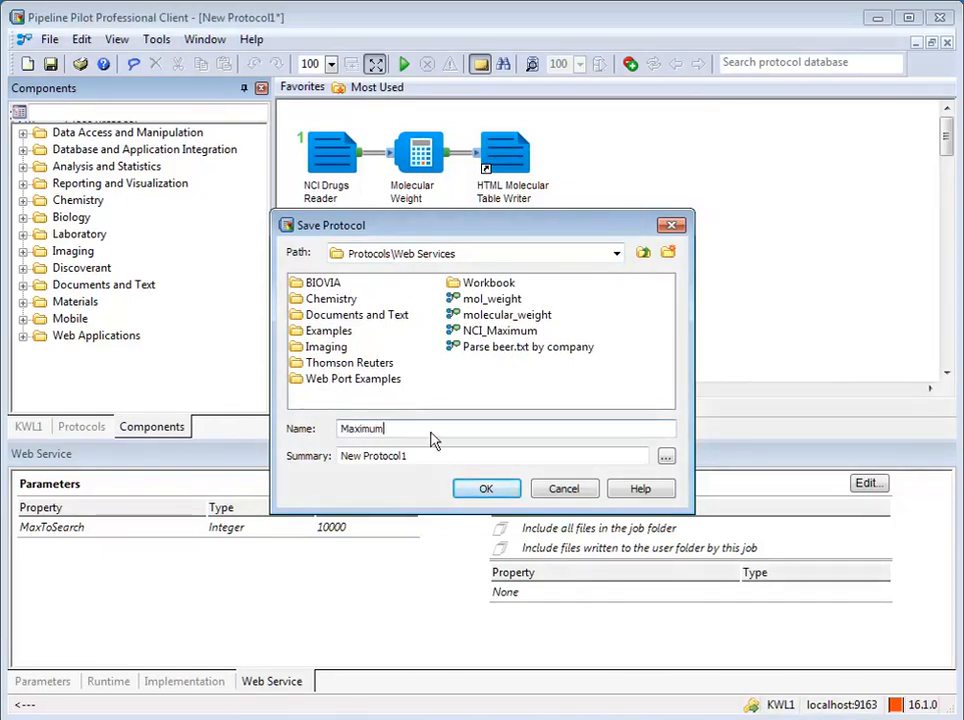
{"action": "left_click", "coordinate": [486, 491]}
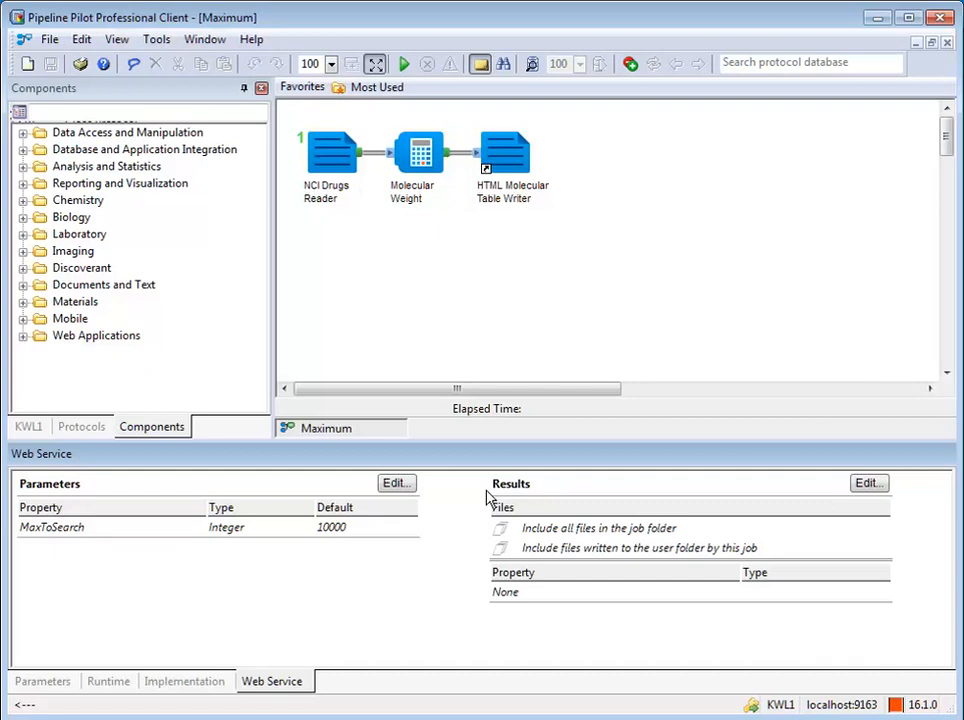
Step: Open the Server Home Page from the Help menu to reach the Web Port sign-in
{"action": "left_click", "coordinate": [252, 41]}
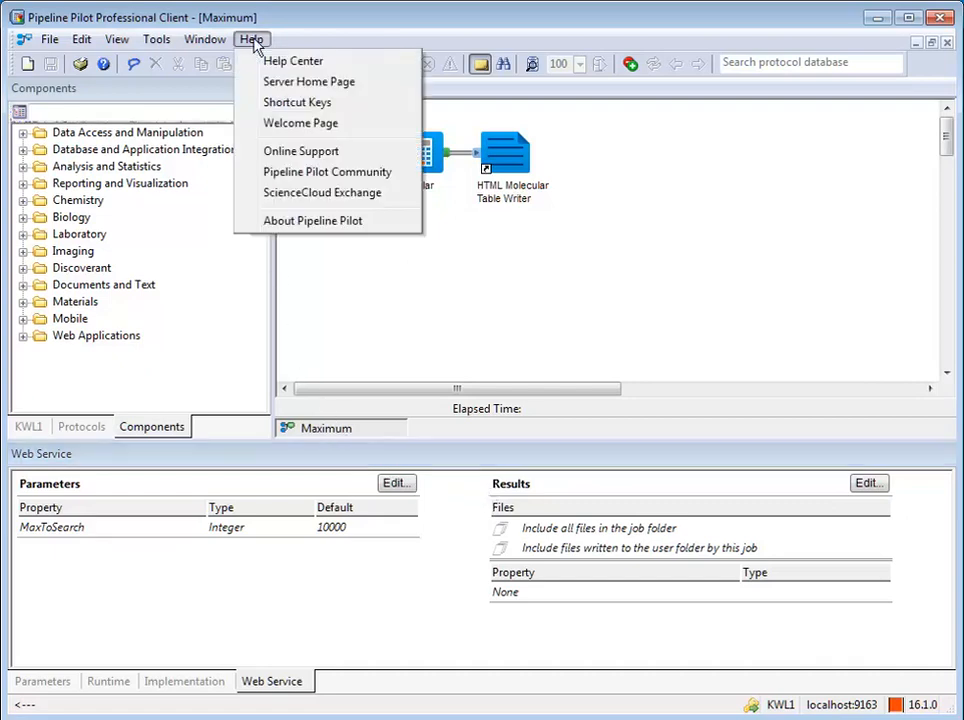
{"action": "left_click", "coordinate": [306, 82]}
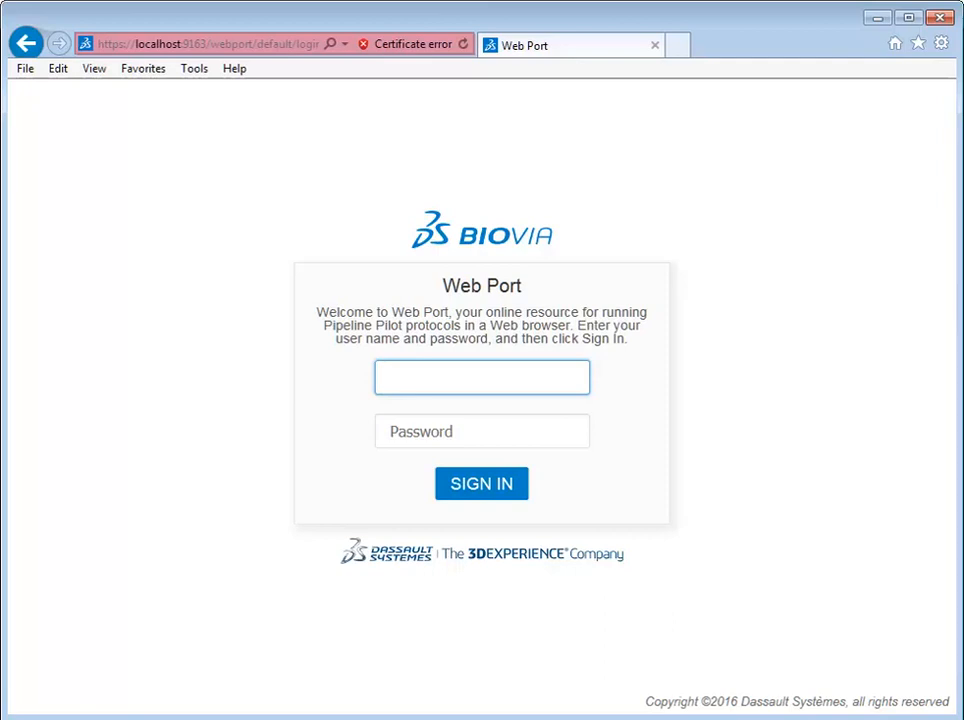
Step: Sign in to Web Port with the user's credentials and select the Maximum protocol in the library
{"action": "type", "text": "training"}
{"action": "left_click", "coordinate": [477, 491]}
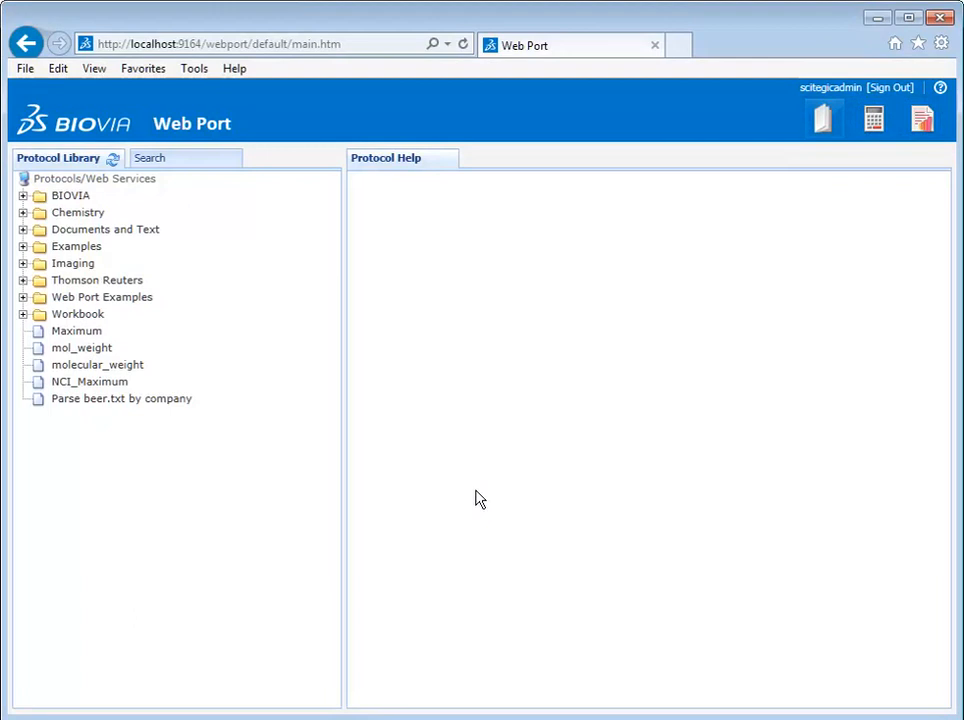
{"action": "left_click", "coordinate": [80, 333]}
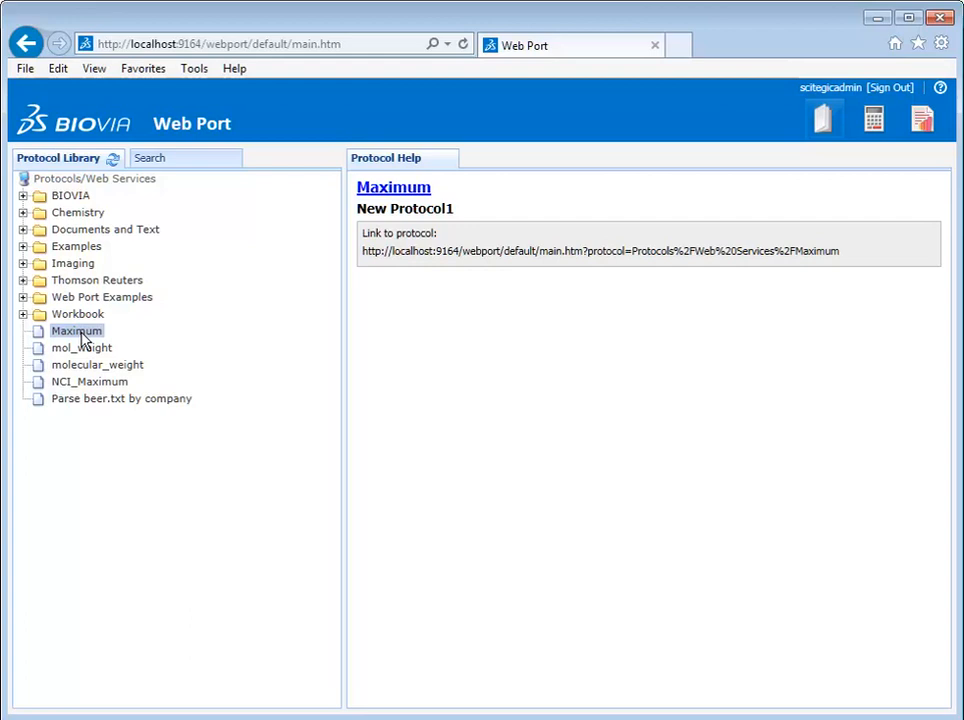
Step: Submit the Maximum protocol with MaxToSearch 10000 and view its 2000-record output
{"action": "left_click", "coordinate": [394, 189]}
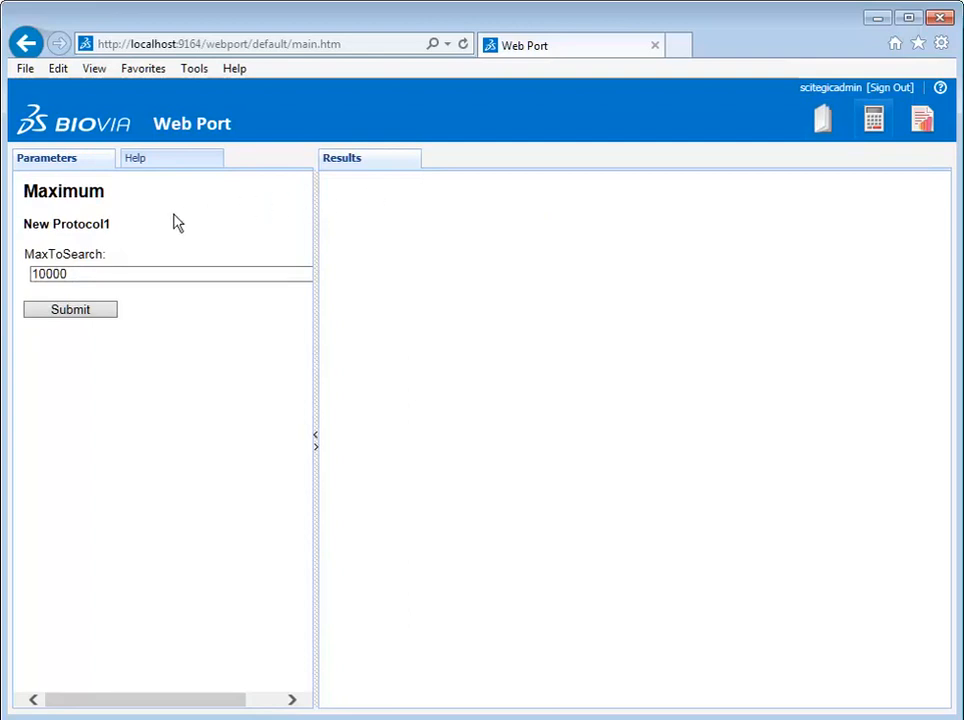
{"action": "left_click", "coordinate": [72, 311]}
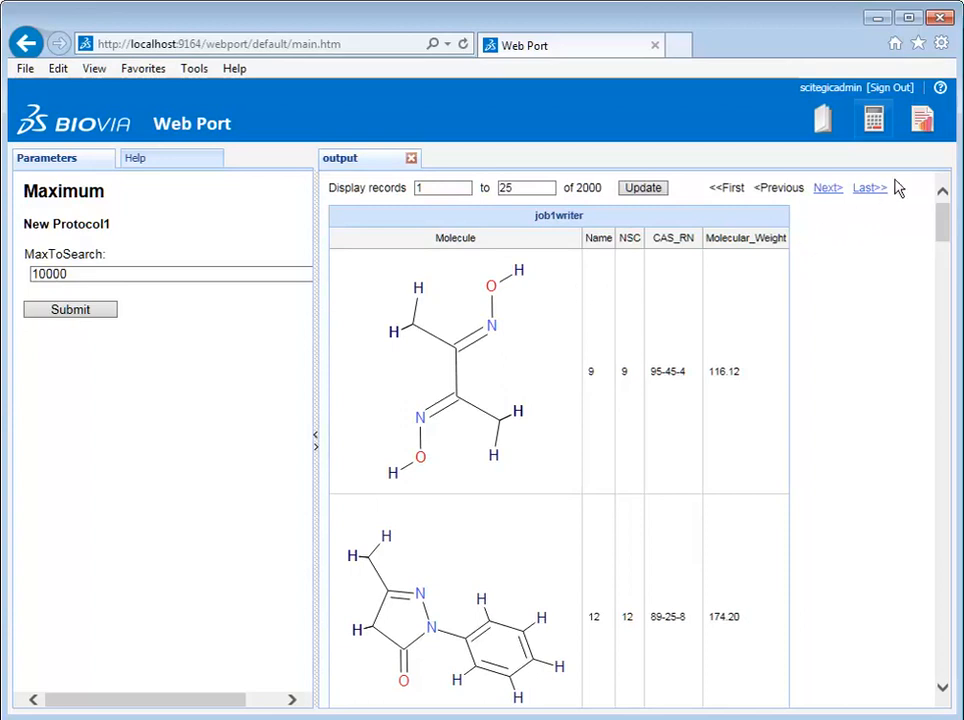
{"action": "left_click", "coordinate": [921, 123]}
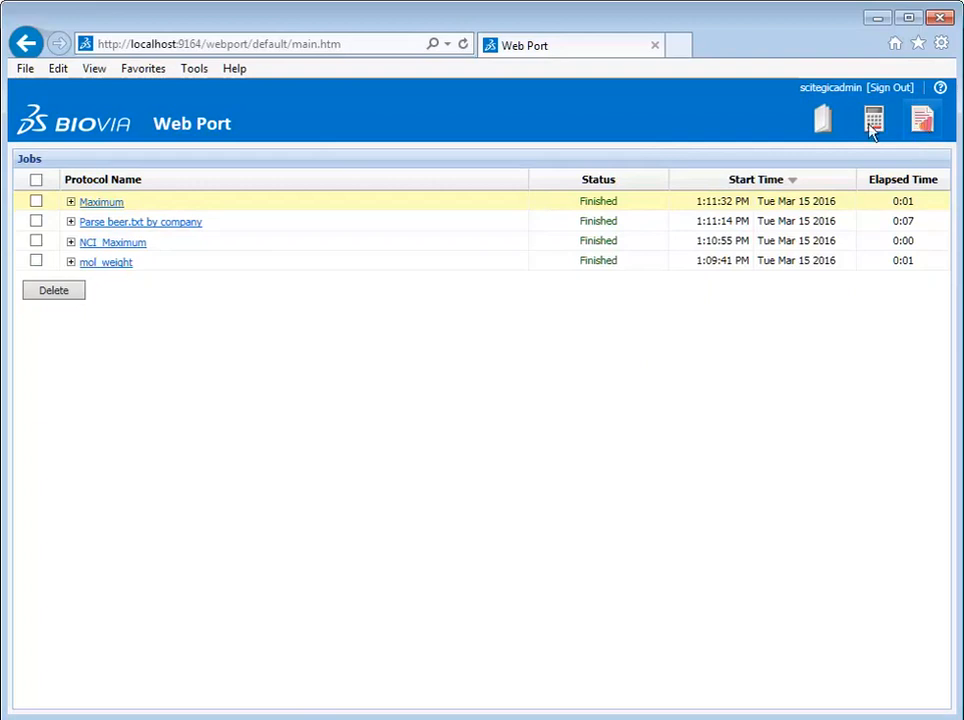
Step: Sort the jobs newest first by Start Time and expand the Maximum job's parameters
{"action": "left_click", "coordinate": [755, 183]}
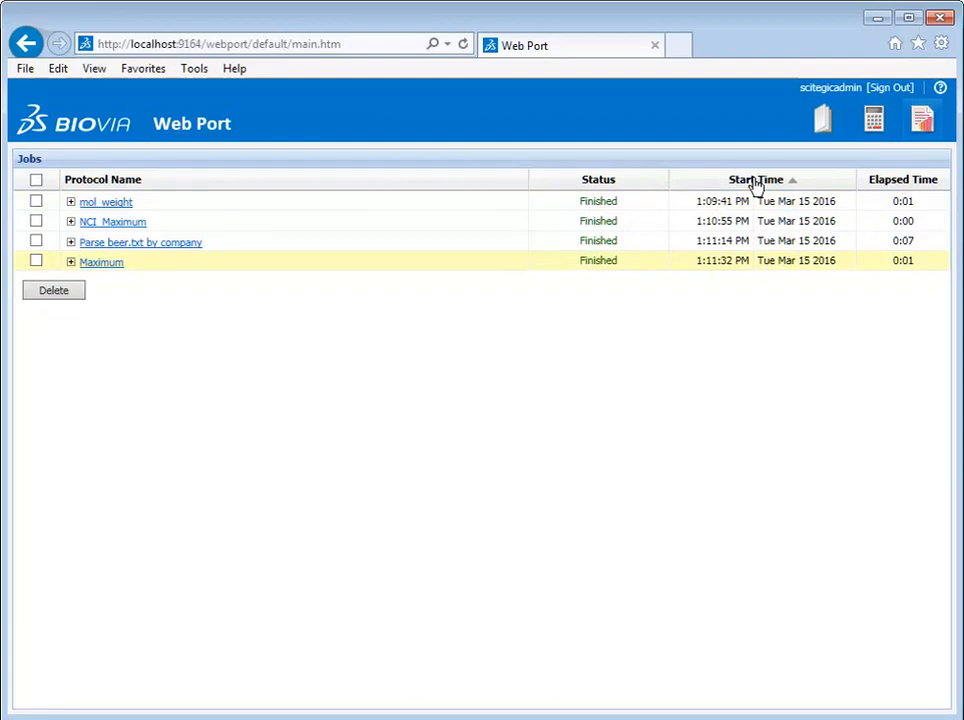
{"action": "left_click", "coordinate": [745, 186]}
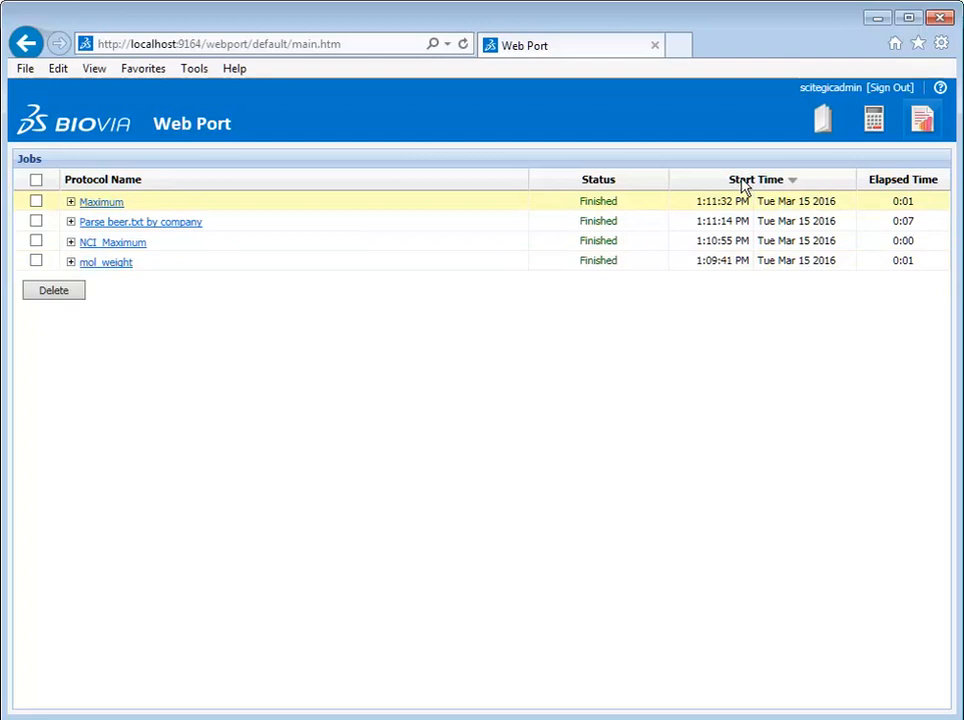
{"action": "left_click", "coordinate": [70, 201]}
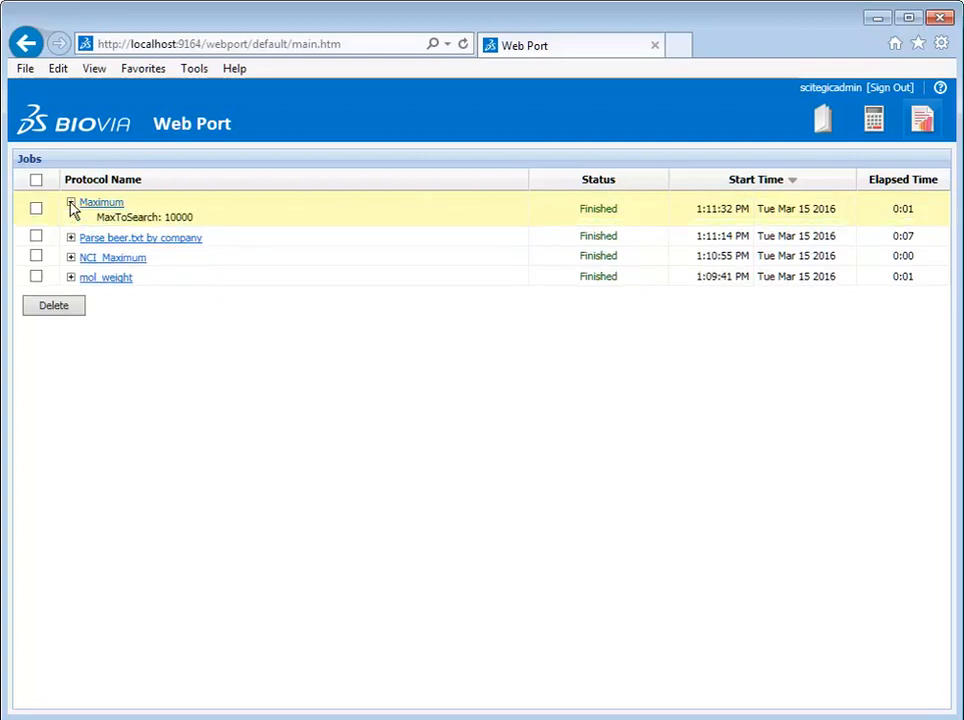